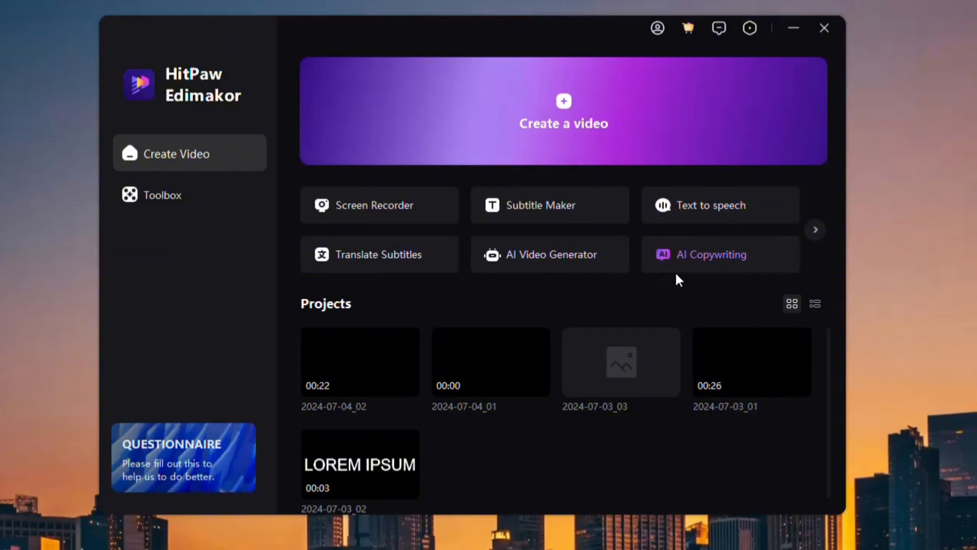
# - Generate an English AI script of under 200 words on the topic "5 tricks to make happy relationship"
pyautogui.click(709, 249)
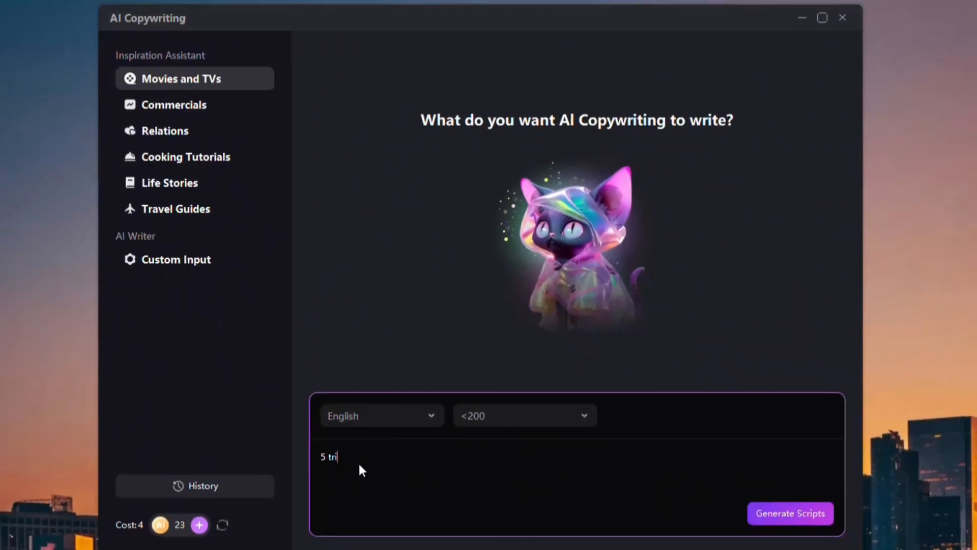
pyautogui.write('cks to make happy relationship')
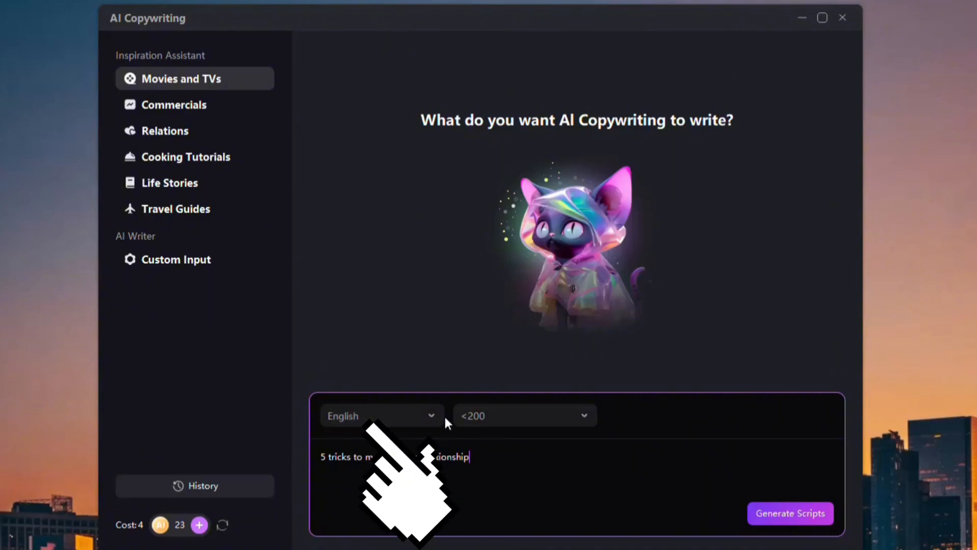
pyautogui.click(769, 513)
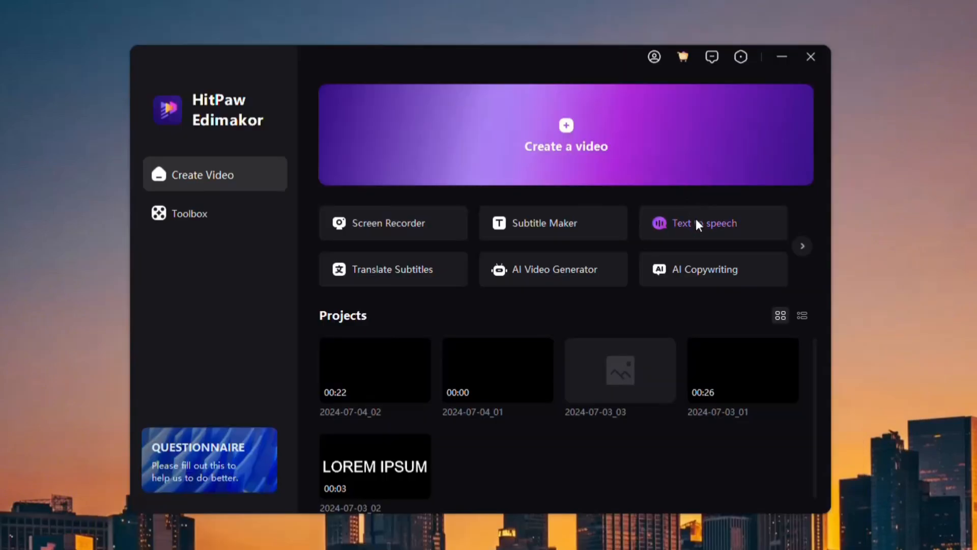
# - Paste the generated relationship script into the Text to Speech tool
pyautogui.click(695, 218)
pyautogui.click(261, 146)
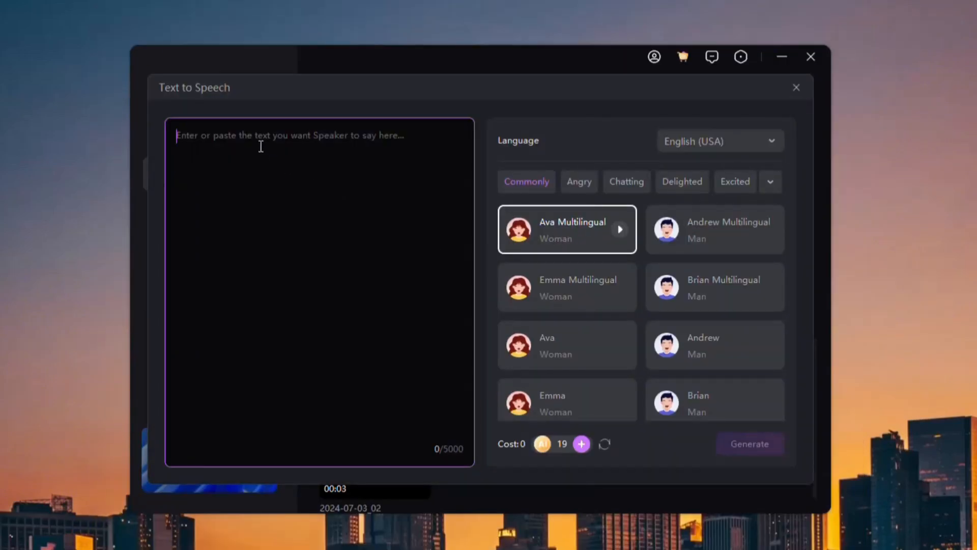
pyautogui.hotkey('ctrl', 'v')
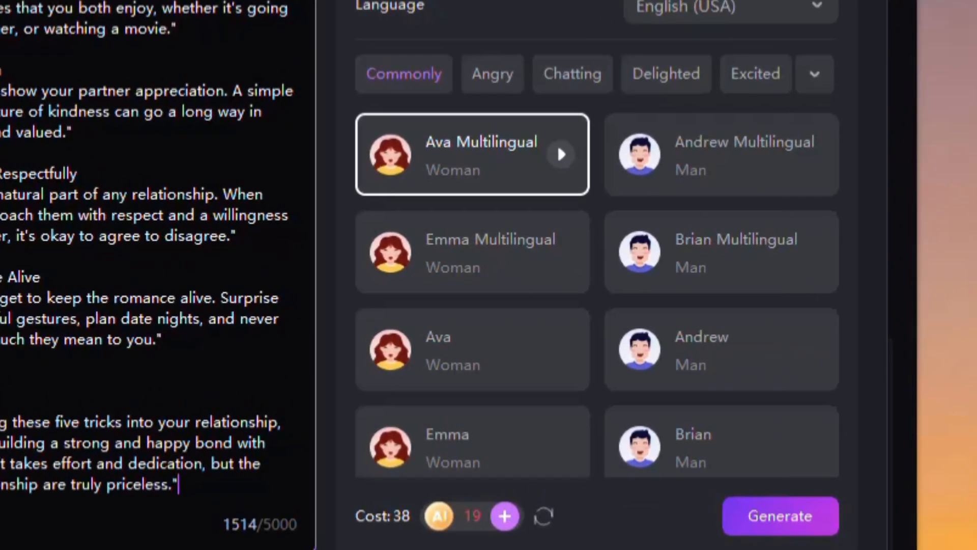
# - Trim the speech text to the narrator's introduction and Trick 1, deleting everything from Trick 2 to the closing
pyautogui.moveTo(176, 241); pyautogui.dragTo(403, 420)
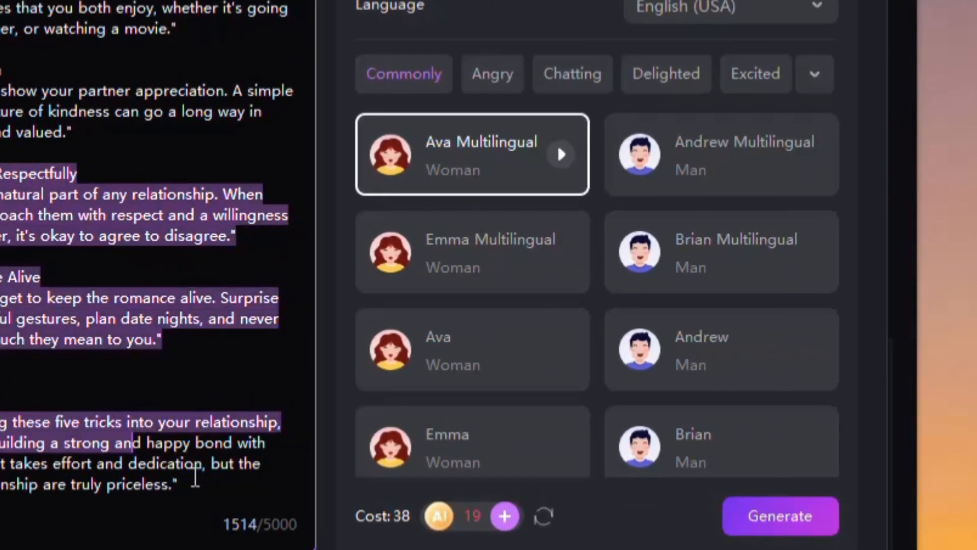
pyautogui.moveTo(195, 478); pyautogui.dragTo(235, 523)
pyautogui.press('BackSpace')
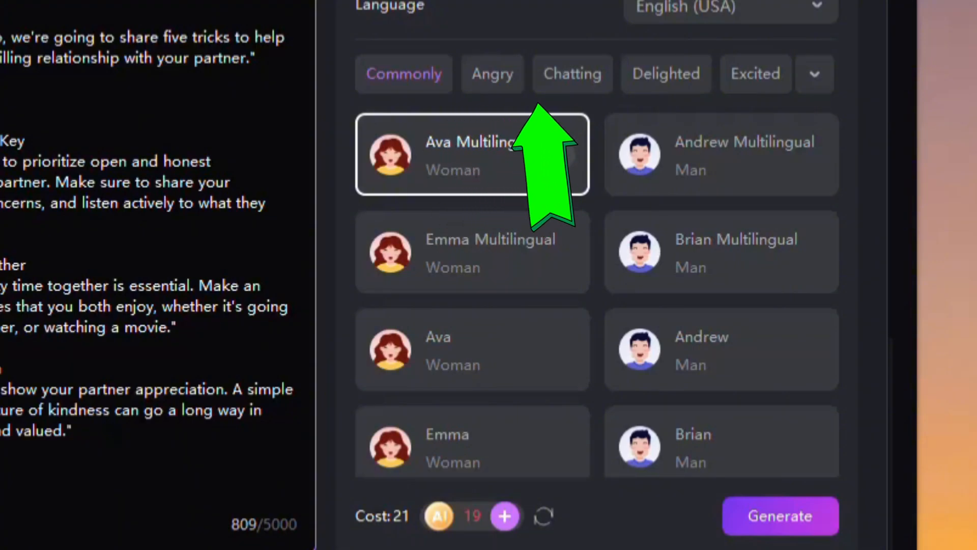
pyautogui.press('BackSpace')
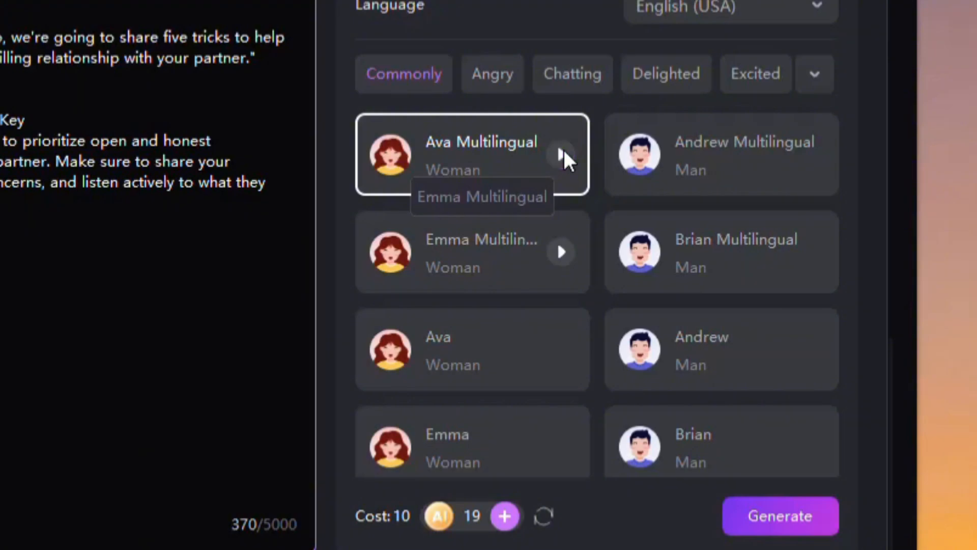
# - Audition the Brian Multilingual, Andrew Multilingual and Jenny voices
pyautogui.click(818, 258)
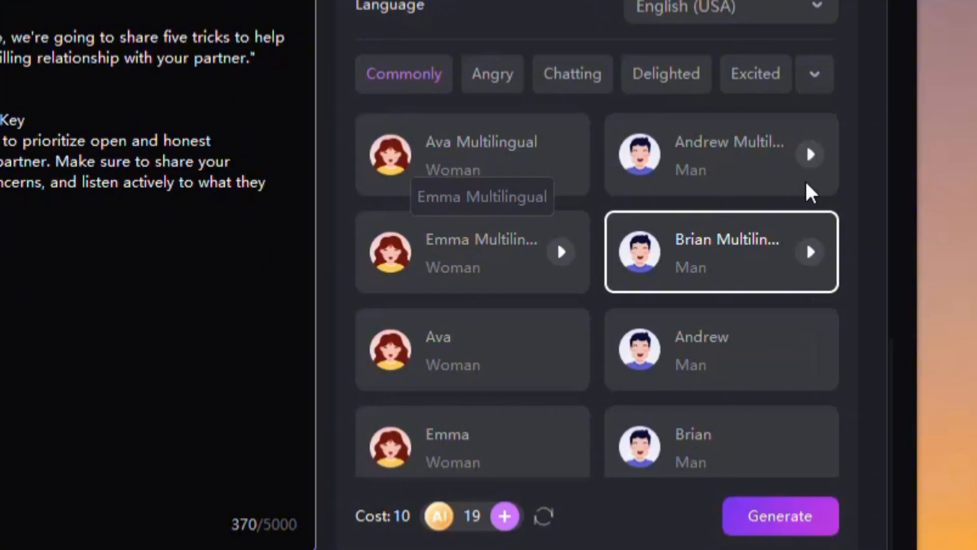
pyautogui.click(811, 155)
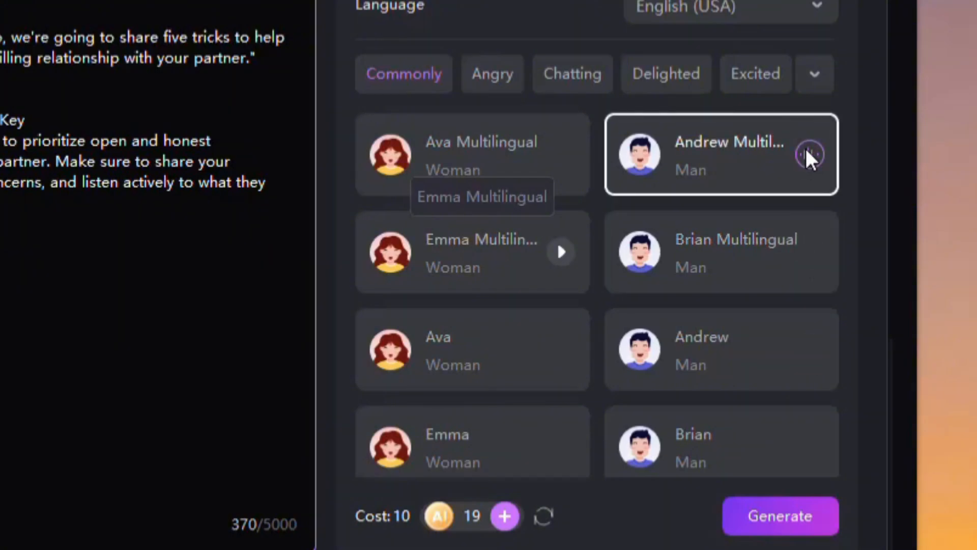
pyautogui.scroll(-5, 555, 274)
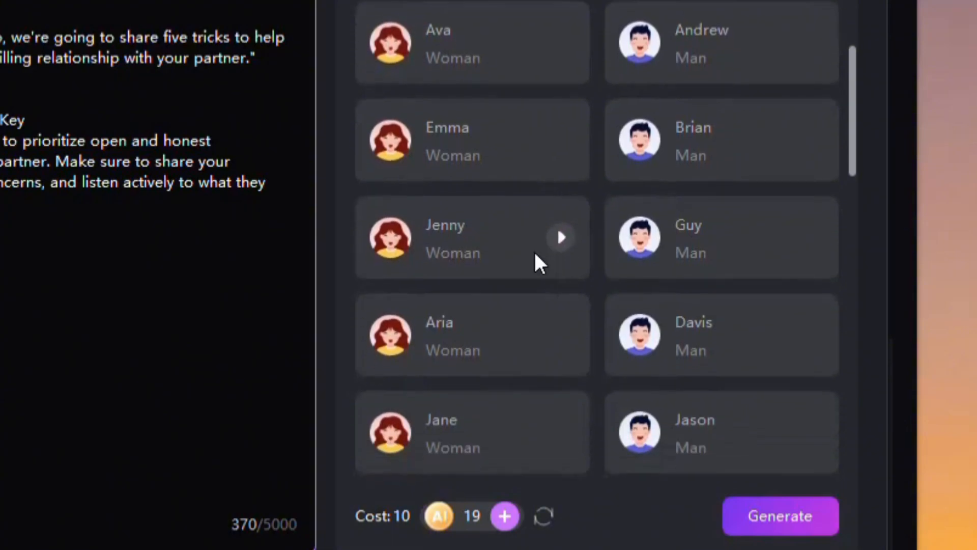
pyautogui.click(562, 238)
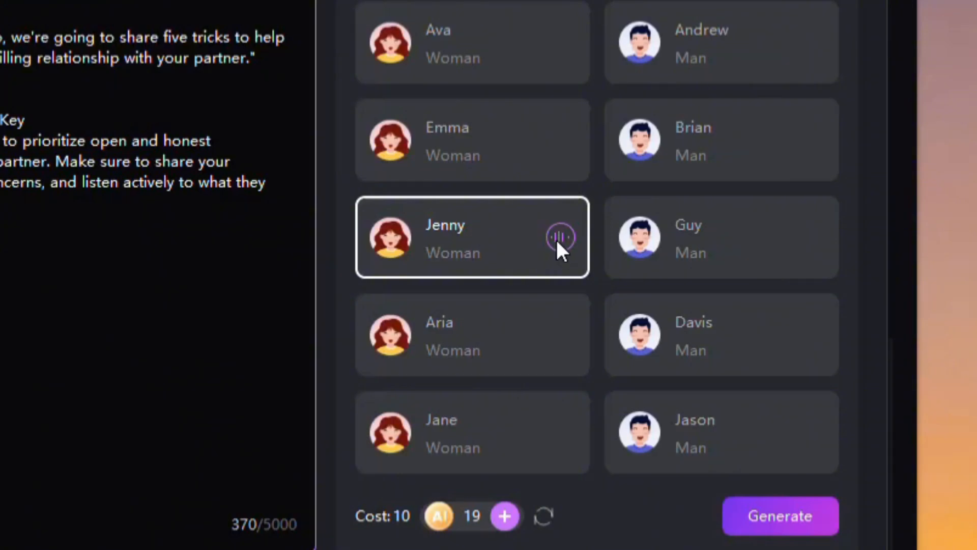
pyautogui.scroll(-3, 554, 240)
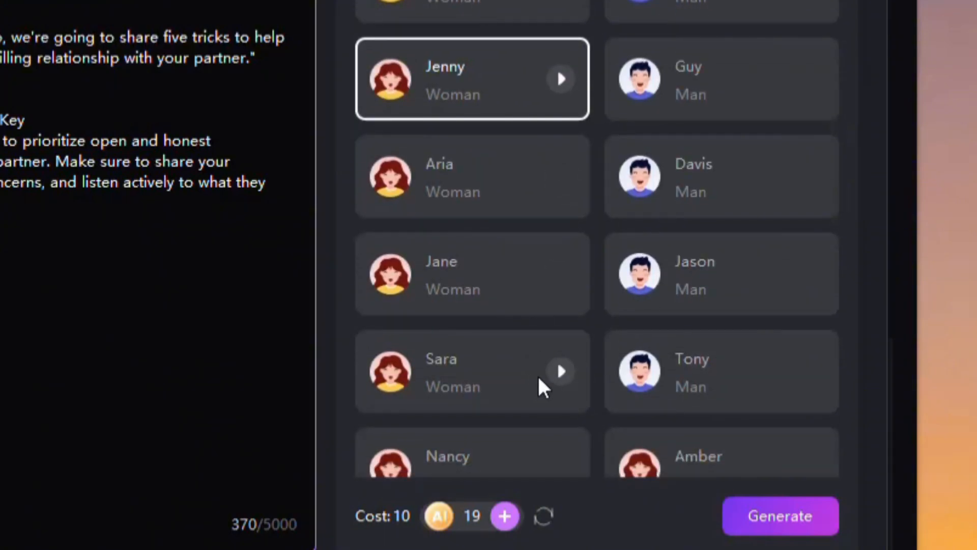
# - Generate the narration with the Sara voice and add the resulting speech to the timeline
pyautogui.click(544, 388)
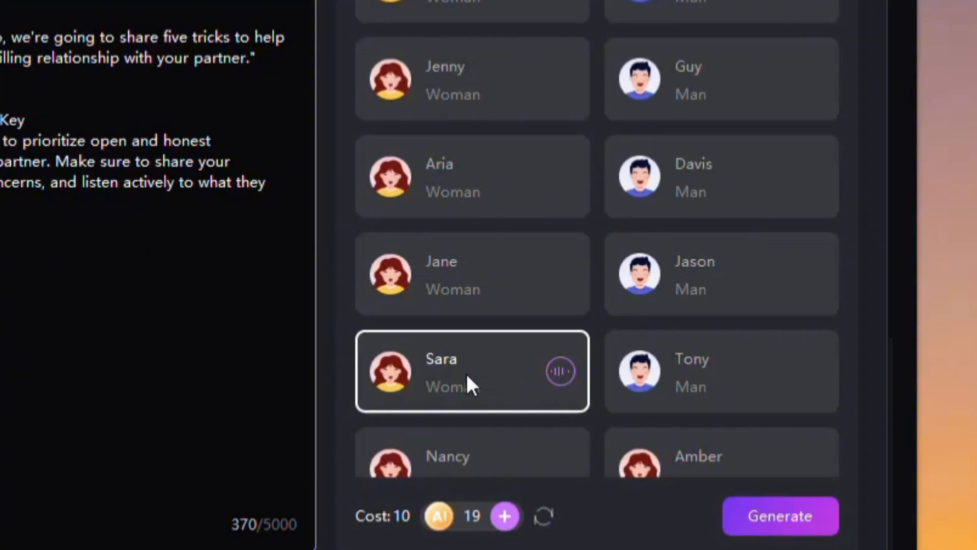
pyautogui.scroll(-6, 469, 379)
pyautogui.scroll(4, 429, 344)
pyautogui.click(464, 253)
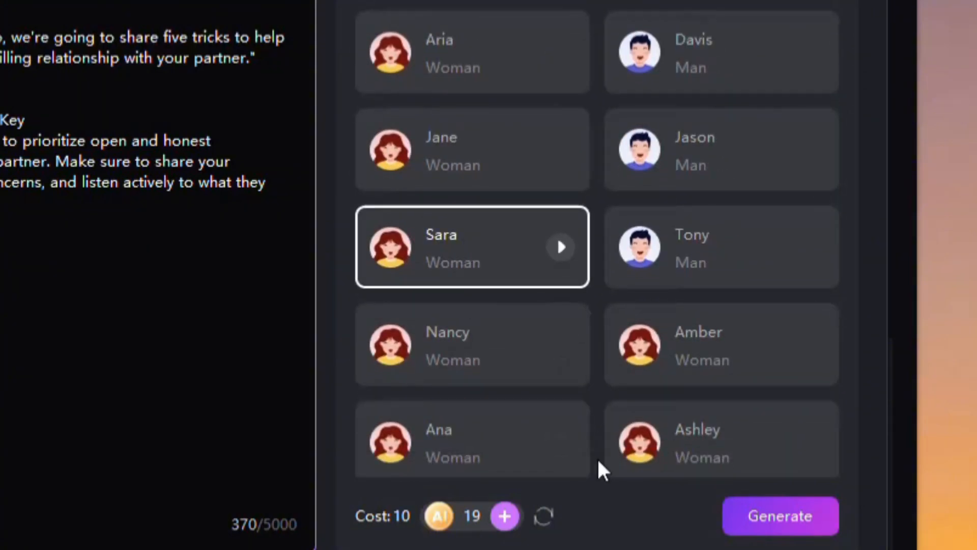
pyautogui.click(787, 520)
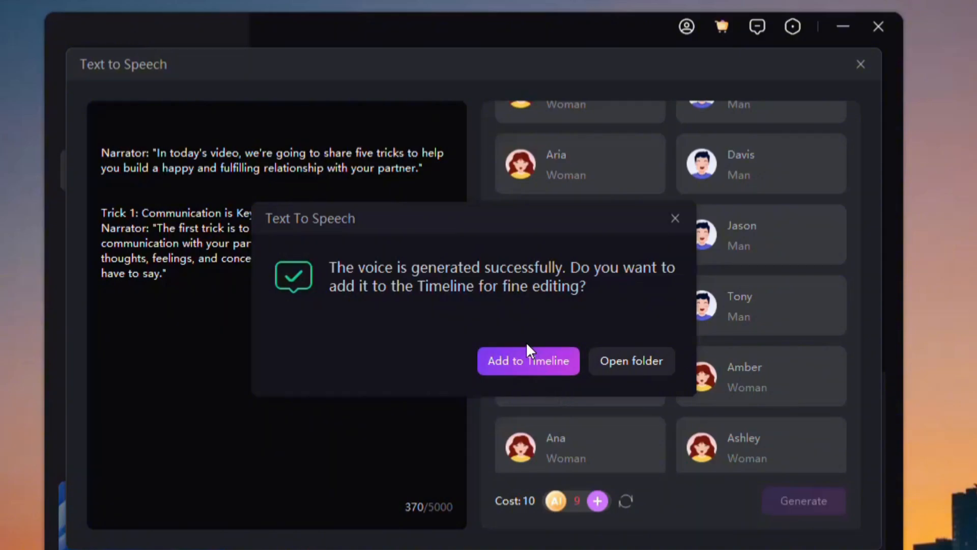
pyautogui.click(546, 360)
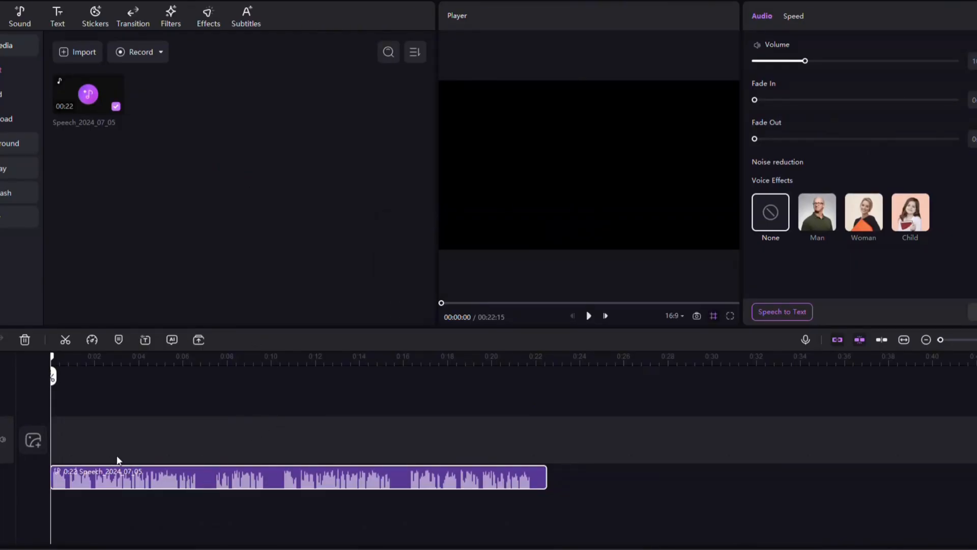
# - Play back the speech clip on the timeline and increase its volume
pyautogui.click(593, 310)
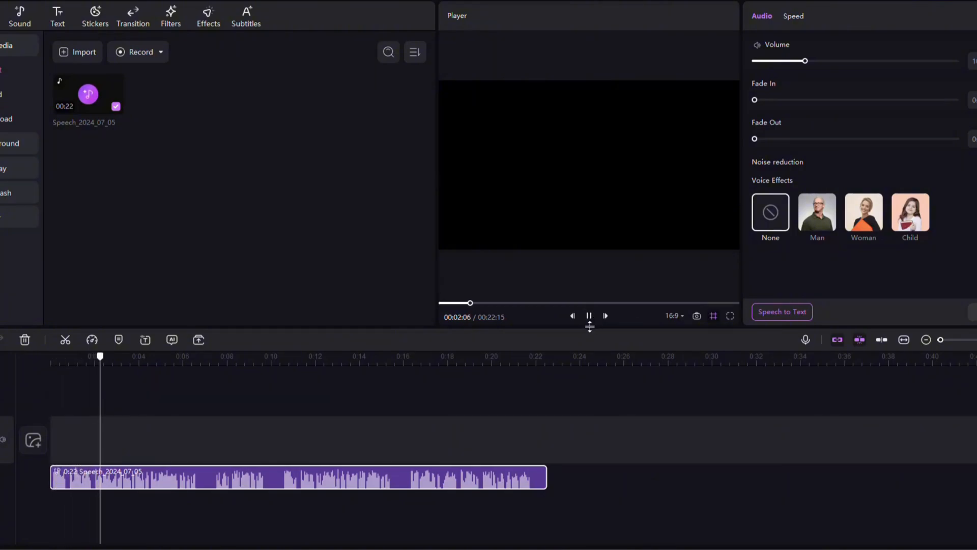
pyautogui.moveTo(802, 61); pyautogui.dragTo(865, 59)
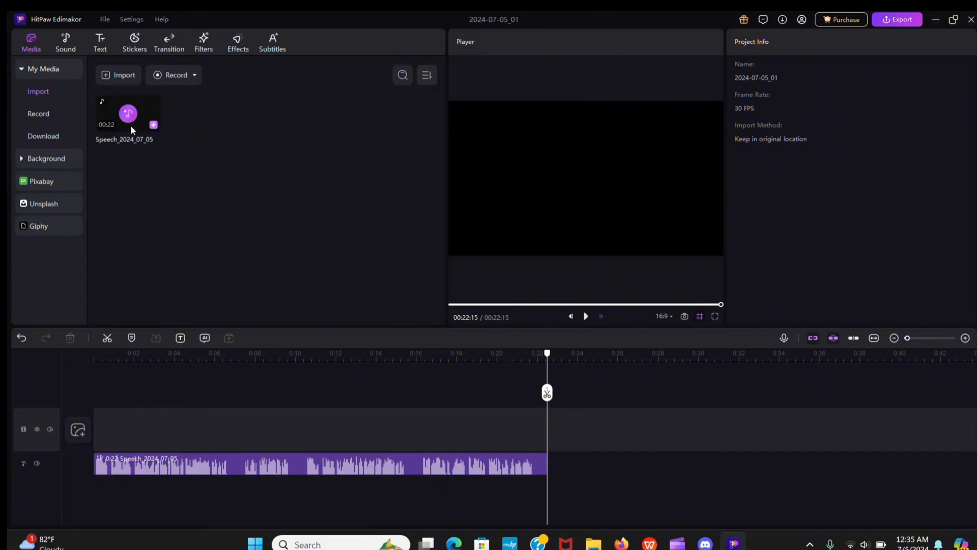
# - Import the video 3173312-hd_1920_1080_30fps from Downloads and add it to the video track above the speech
pyautogui.click(117, 76)
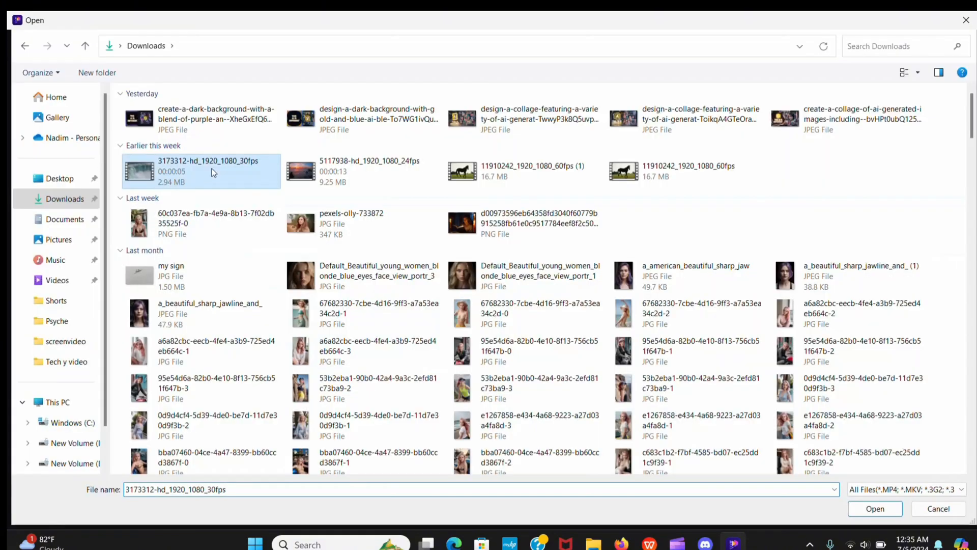
pyautogui.click(876, 508)
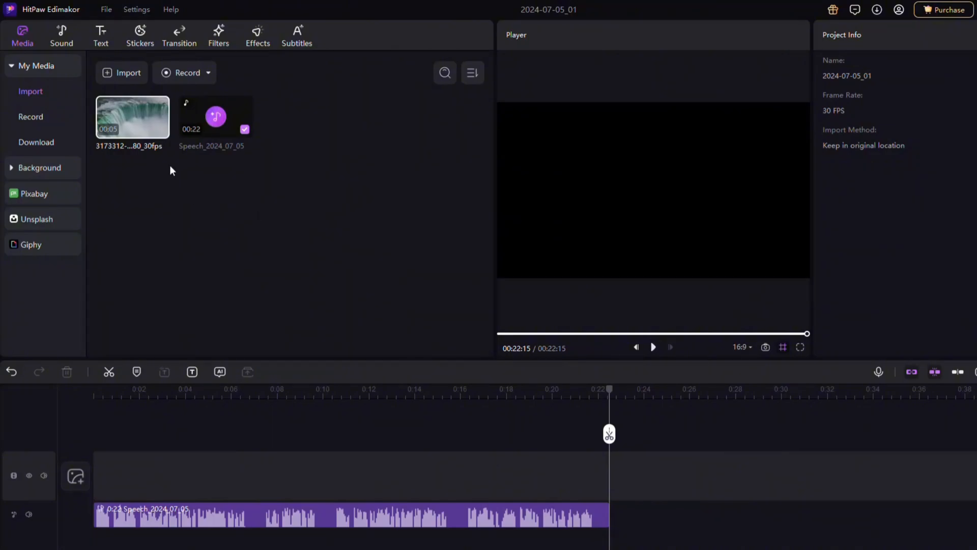
pyautogui.click(161, 129)
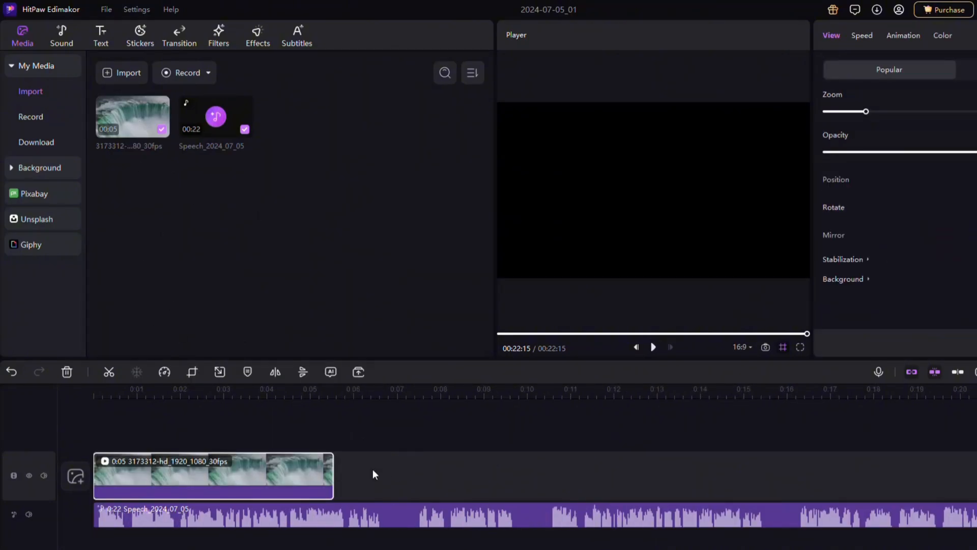
# - Move the playhead back to the start of the timeline and play the waterfall video with the narration
pyautogui.click(513, 461)
pyautogui.moveTo(512, 433); pyautogui.dragTo(94, 433)
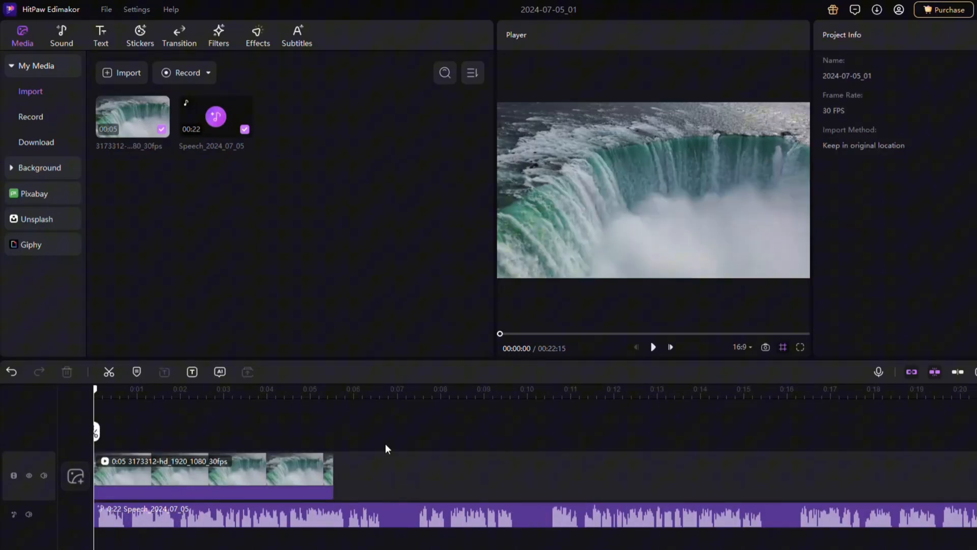
pyautogui.click(659, 344)
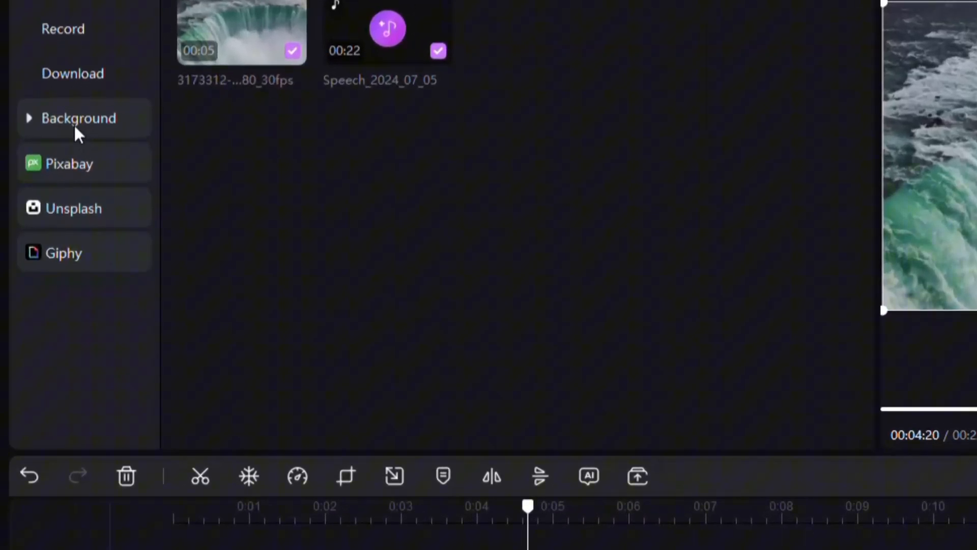
# - Browse the built-in backgrounds, the Pixabay stock videos and the Unsplash photos
pyautogui.click(39, 172)
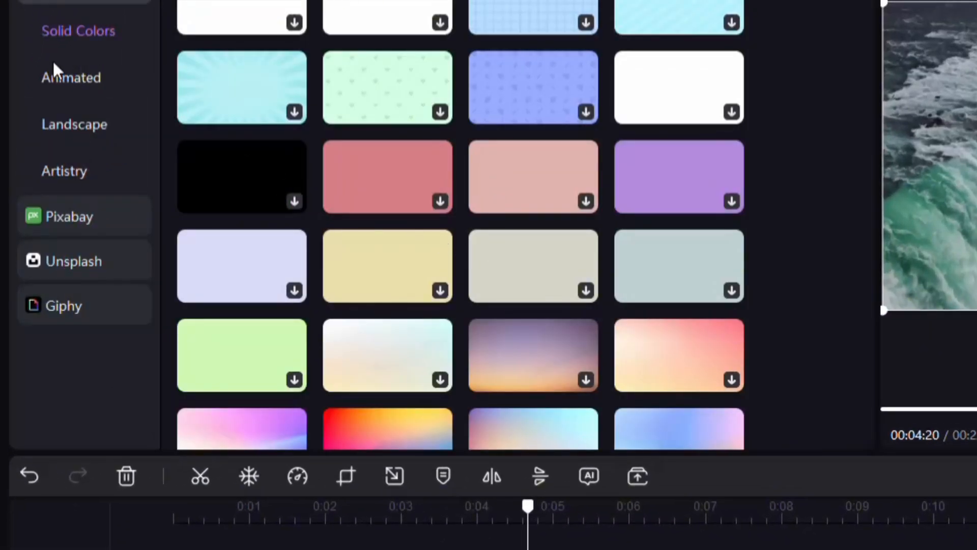
pyautogui.click(53, 81)
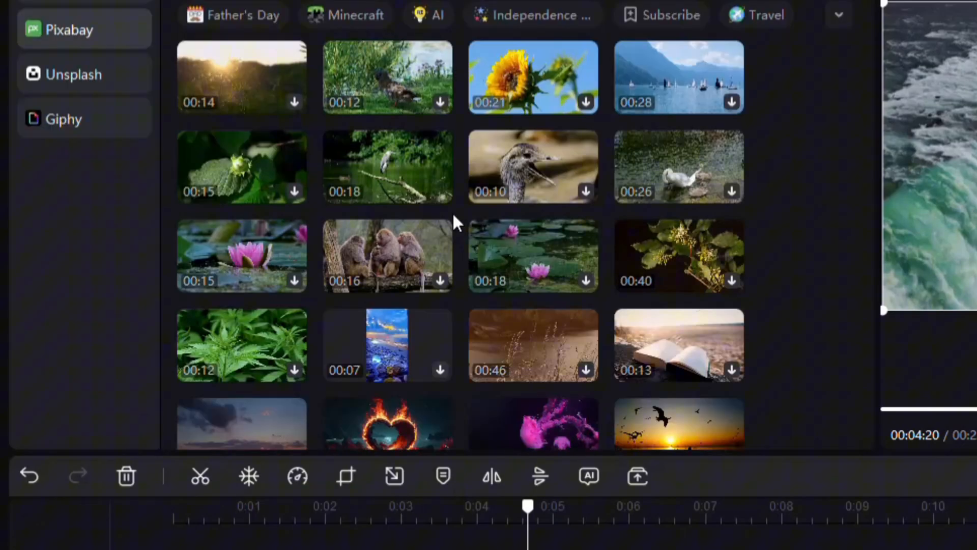
pyautogui.scroll(-3, 453, 214)
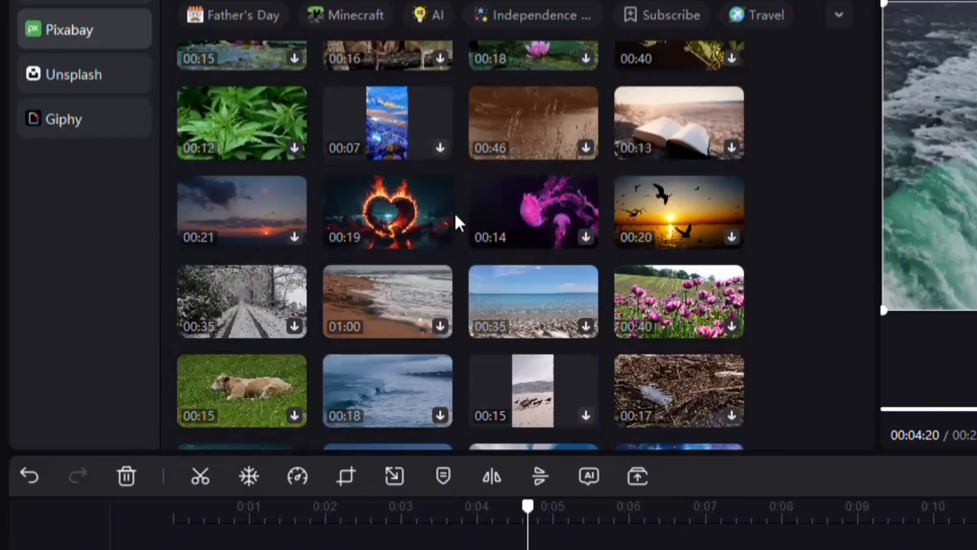
pyautogui.scroll(-5, 453, 212)
pyautogui.click(74, 72)
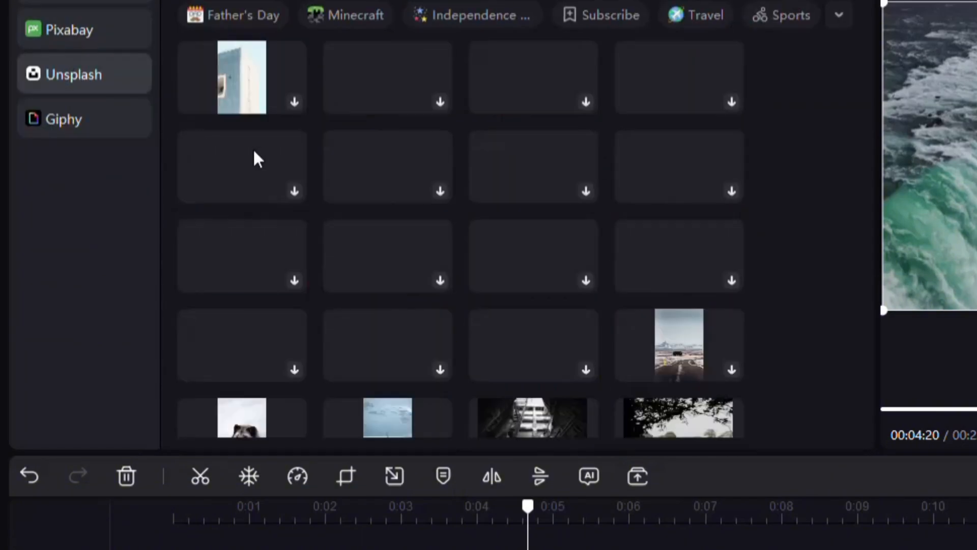
pyautogui.scroll(-3, 433, 262)
pyautogui.scroll(3, 415, 260)
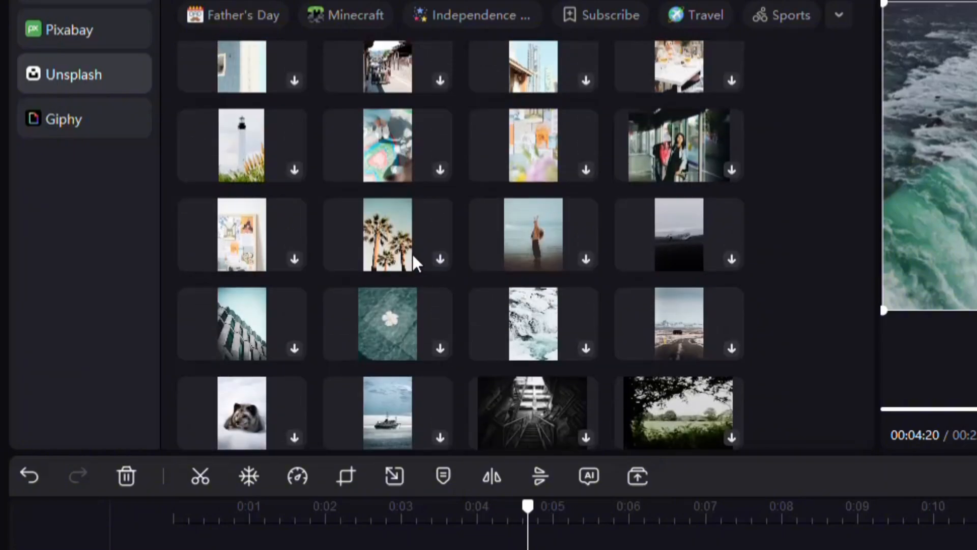
pyautogui.scroll(1, 402, 247)
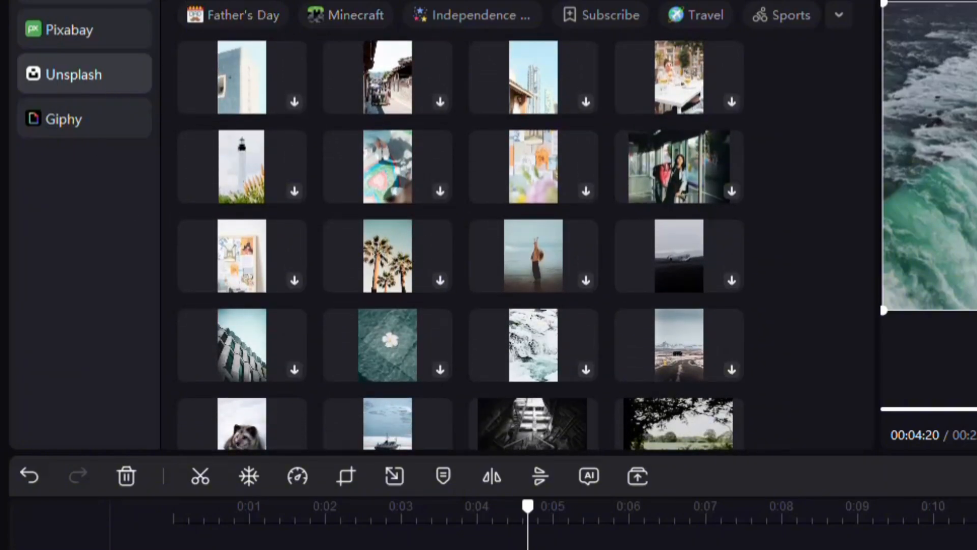
# - Browse the sound library, previewing the Joyful Quest music track and the Wind and Thunder nature sound effects
pyautogui.click(110, 0)
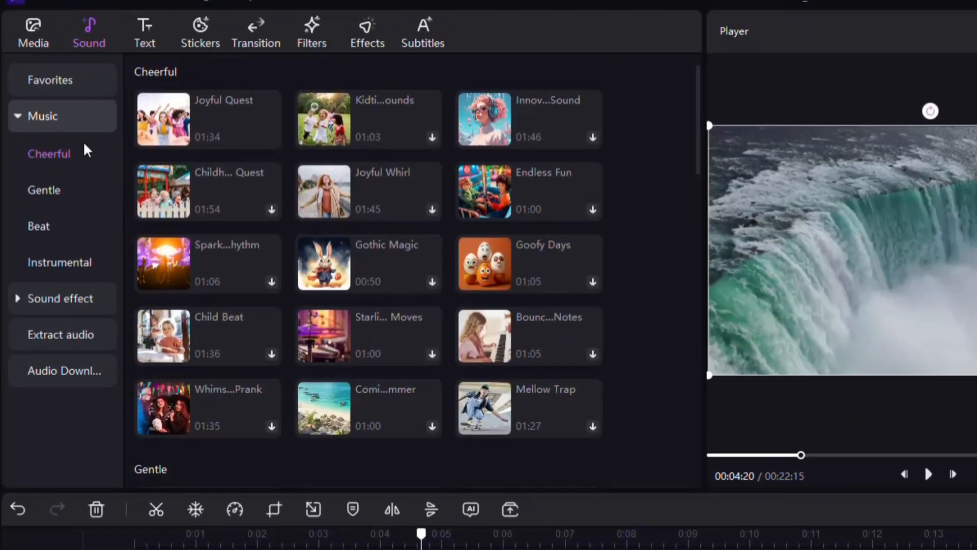
pyautogui.moveTo(228, 134)
pyautogui.click(234, 105)
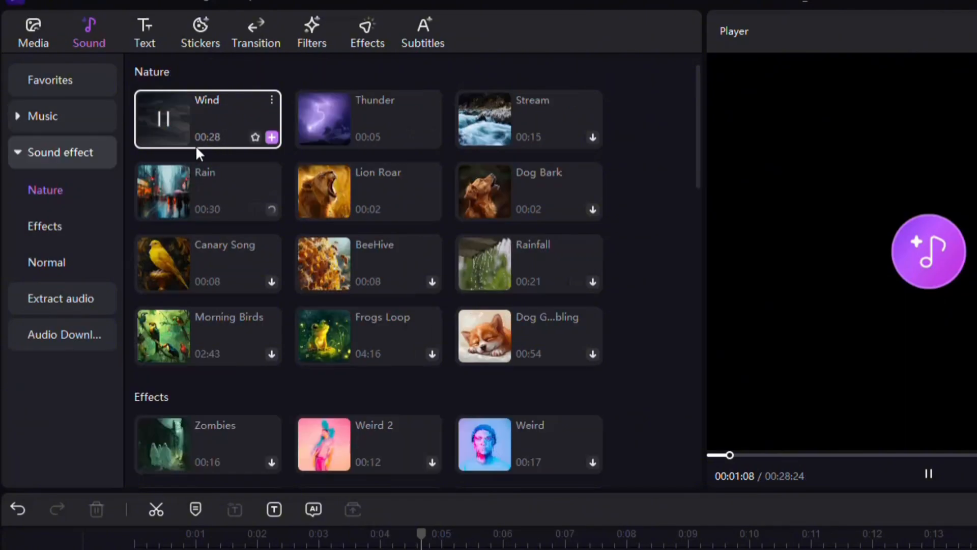
pyautogui.click(362, 129)
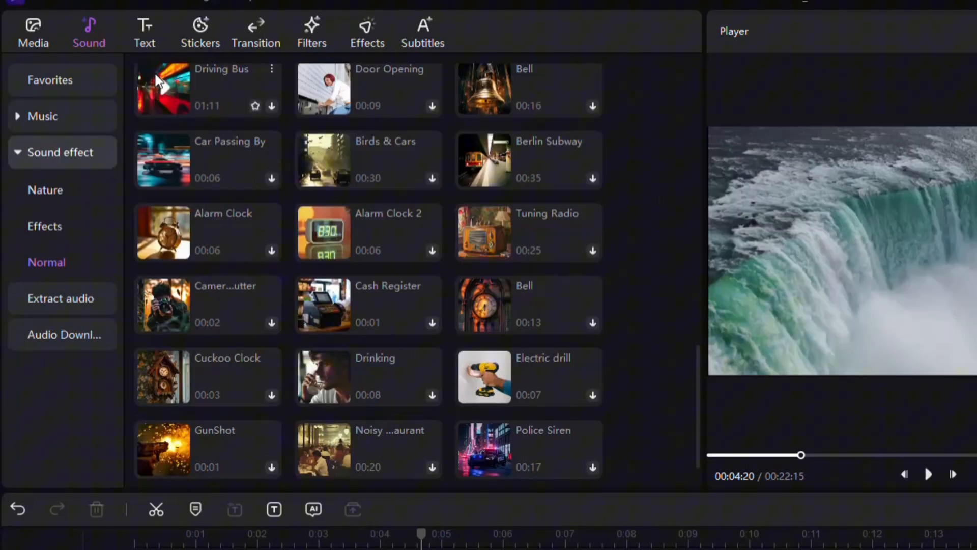
# - Examine the available text styles, from Default Text through Trending to Basic
pyautogui.click(144, 40)
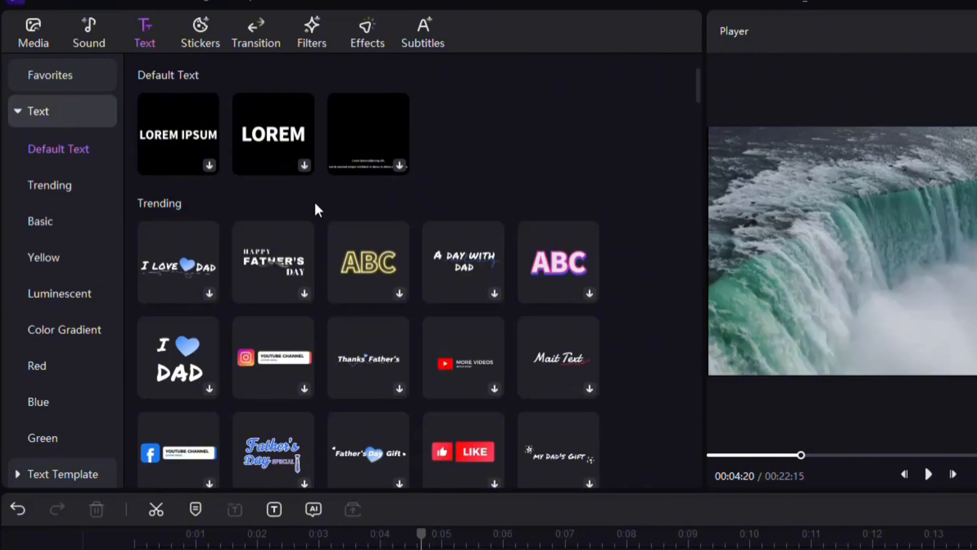
pyautogui.scroll(-7, 353, 332)
pyautogui.scroll(-2, 264, 251)
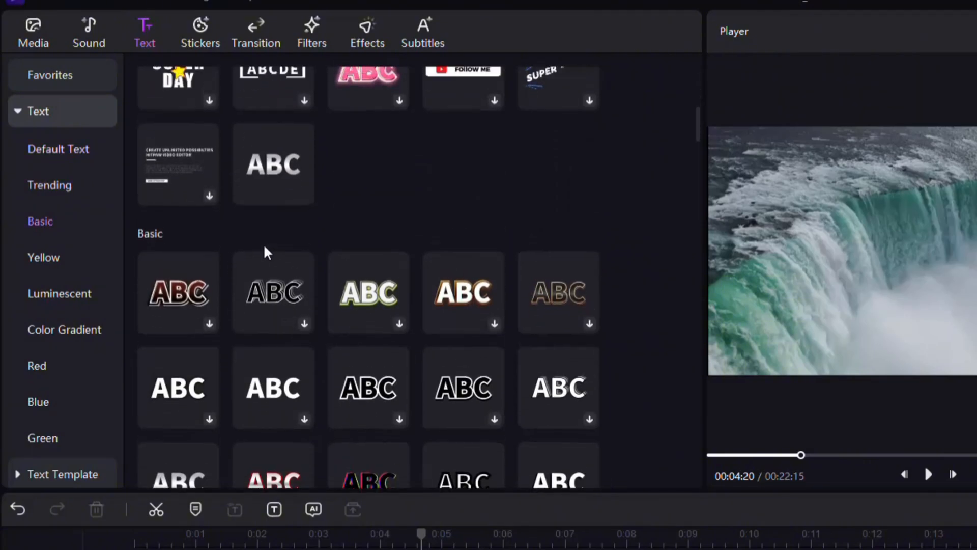
# - Browse the Trending, Yellow, Color Gradient, Red and Blue text styles
pyautogui.scroll(2, 327, 273)
pyautogui.click(30, 193)
pyautogui.scroll(-2, 273, 260)
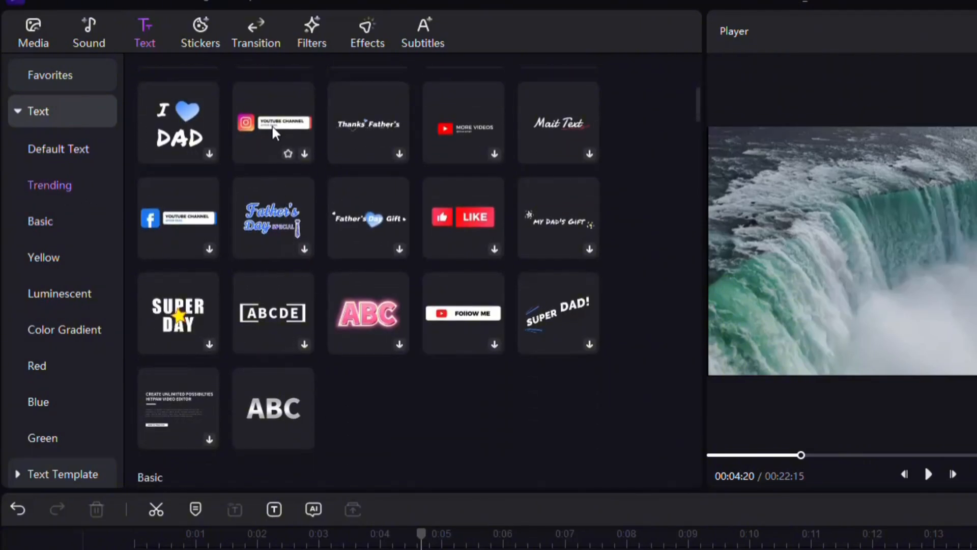
pyautogui.click(100, 258)
pyautogui.click(89, 329)
pyautogui.click(73, 372)
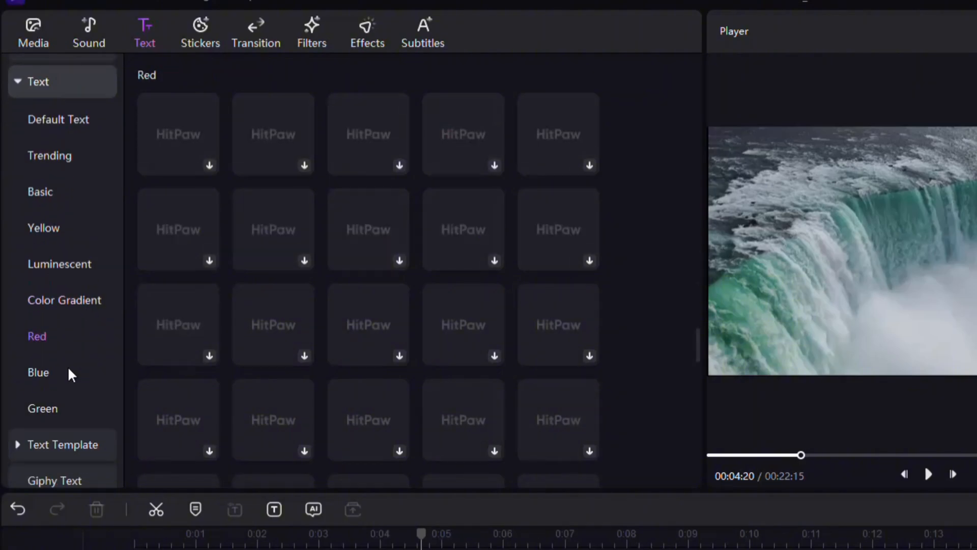
pyautogui.click(67, 371)
pyautogui.scroll(2, 307, 245)
pyautogui.scroll(1, 86, 174)
# - Browse the sticker library, including the Trending, Social Media and Love stickers
pyautogui.click(202, 38)
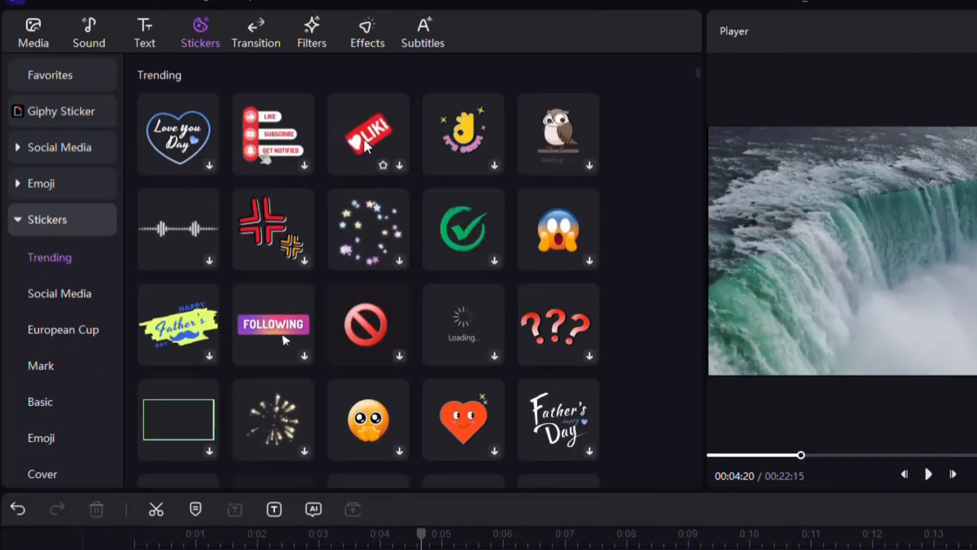
pyautogui.scroll(-2, 64, 211)
pyautogui.click(59, 187)
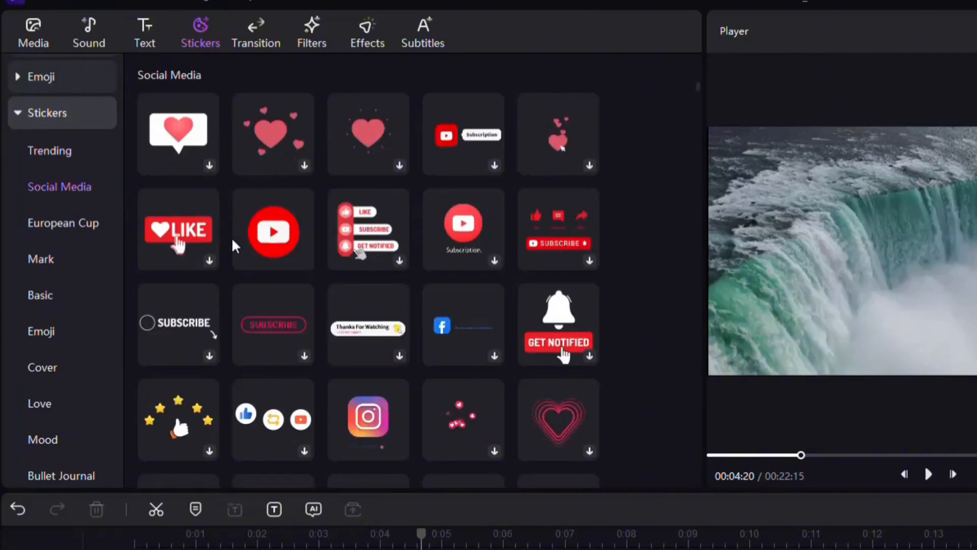
pyautogui.click(264, 325)
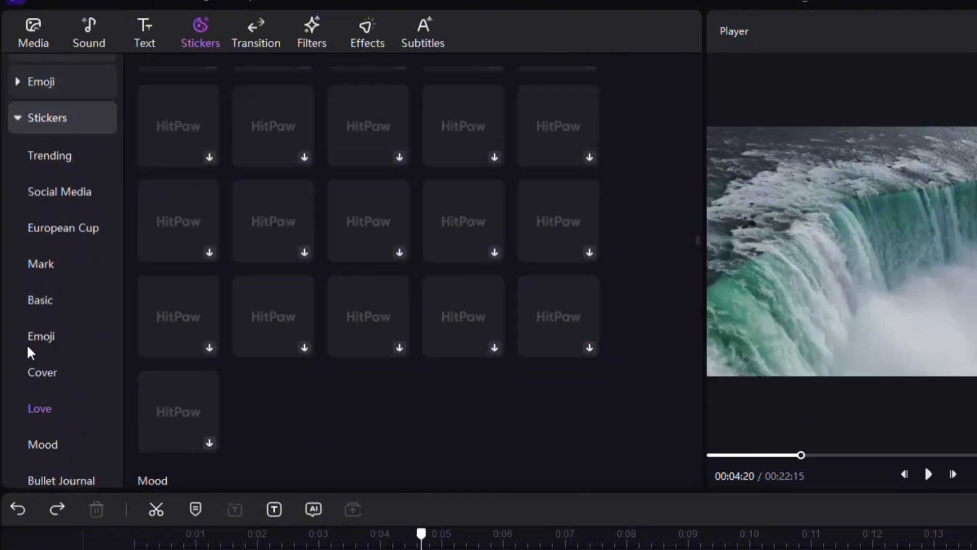
pyautogui.scroll(3, 100, 245)
# - Browse the Basic and Slideshow transitions and the filter collection, including the Fresh and Cool White filters
pyautogui.click(255, 48)
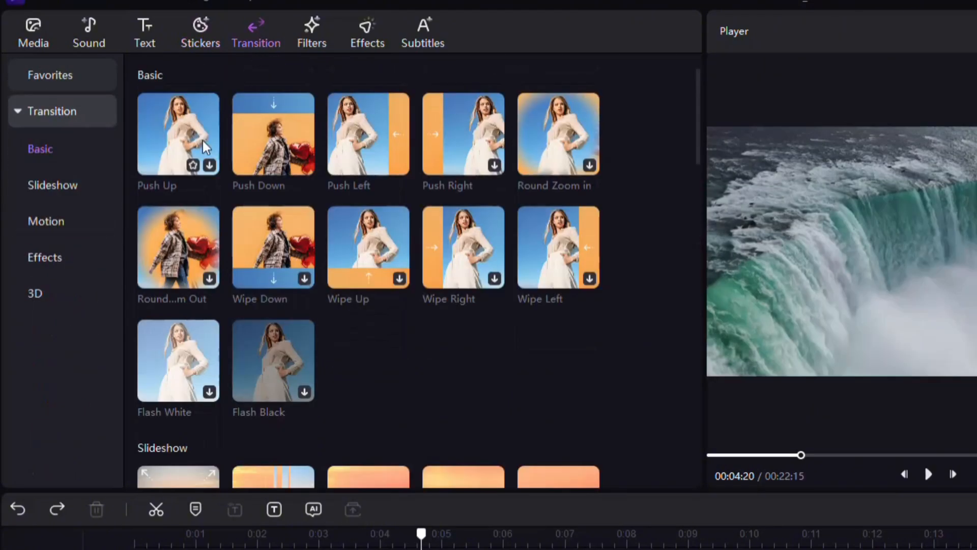
pyautogui.click(83, 186)
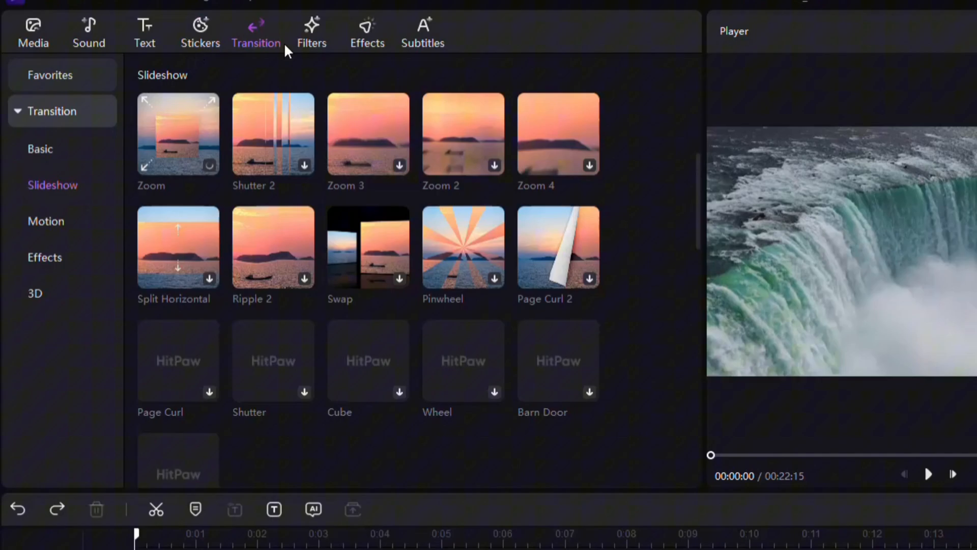
pyautogui.click(306, 40)
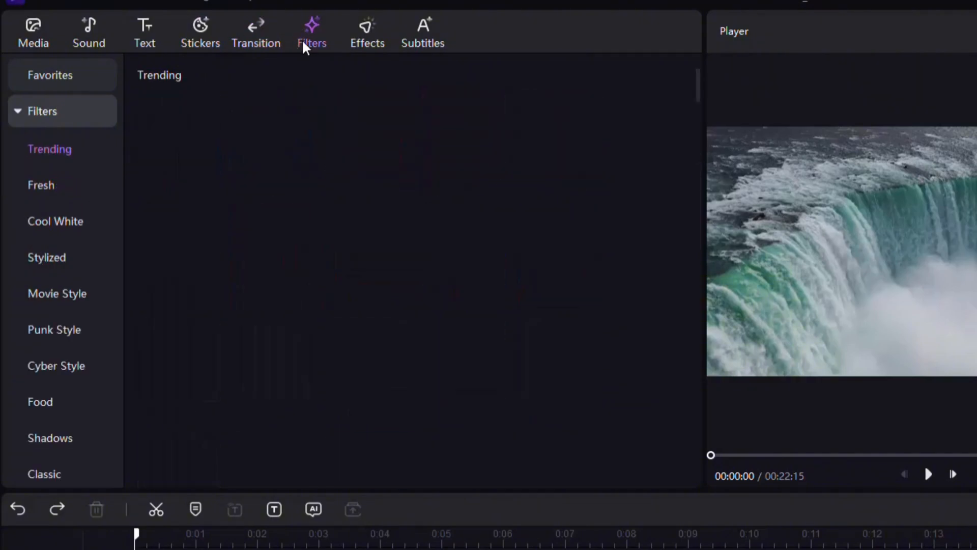
pyautogui.scroll(-10, 229, 194)
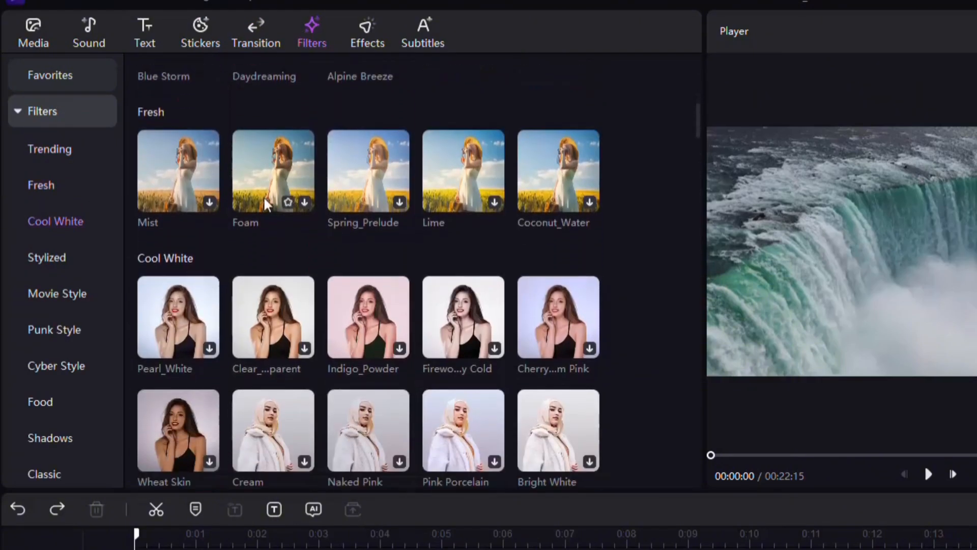
pyautogui.scroll(-8, 331, 283)
# - Look through the Trending video effects
pyautogui.click(367, 32)
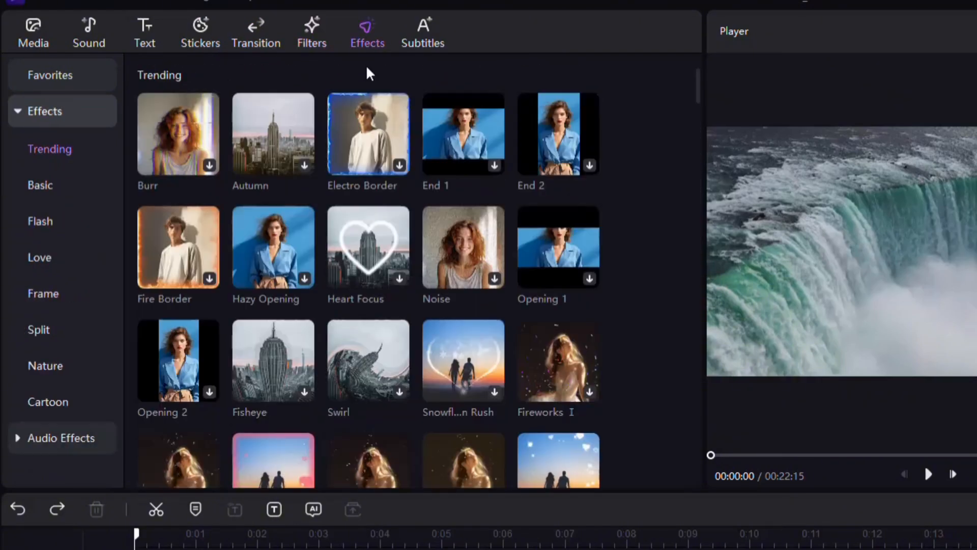
pyautogui.scroll(-2, 283, 273)
pyautogui.scroll(-3, 283, 272)
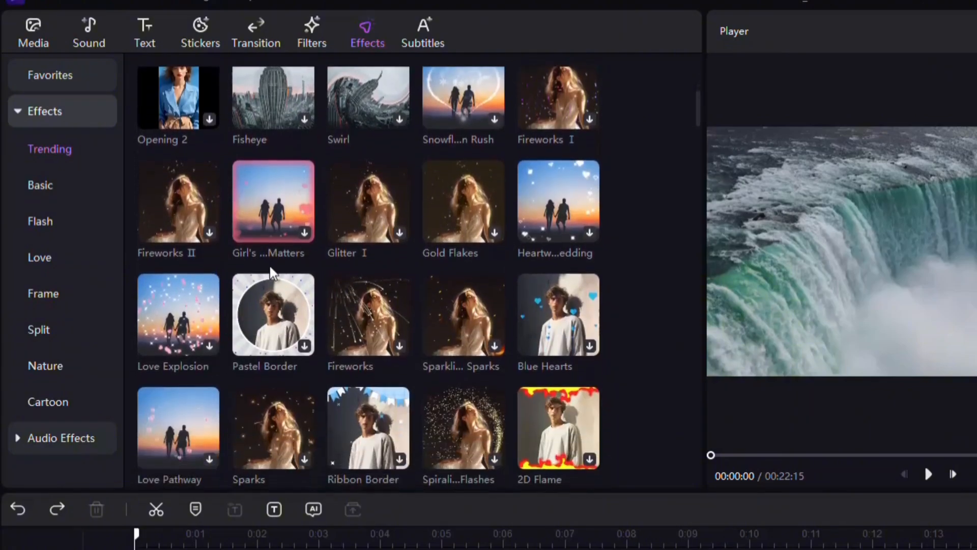
# - Examine the automatic and manual subtitle options
pyautogui.click(410, 46)
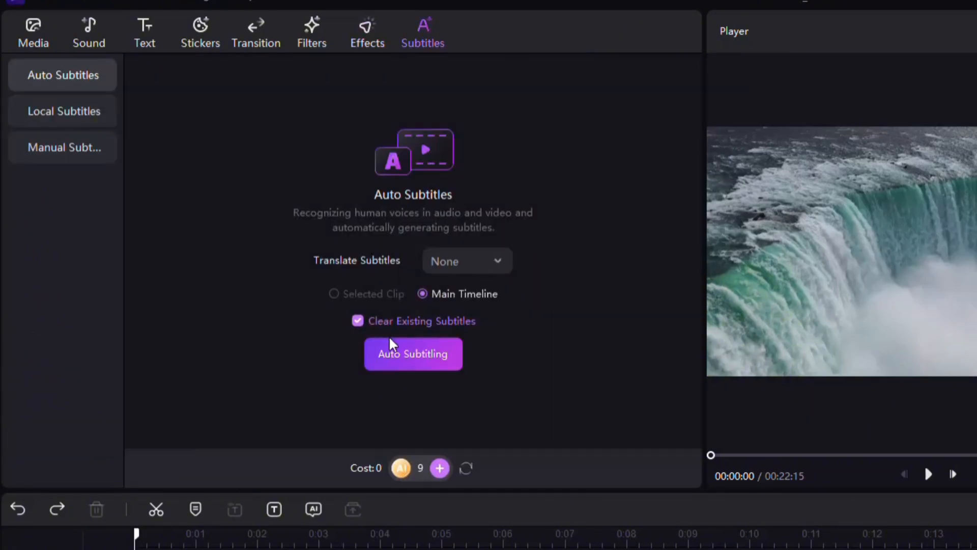
pyautogui.click(93, 153)
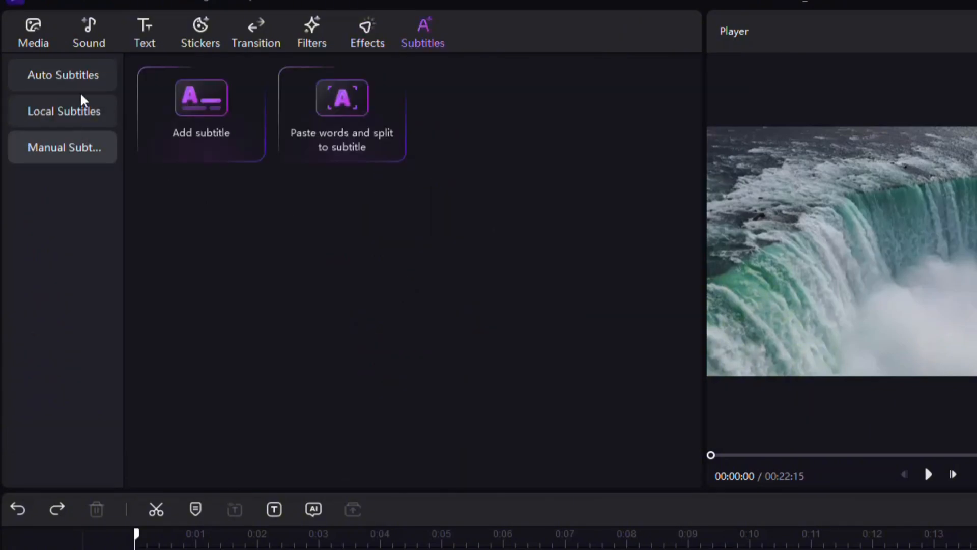
pyautogui.click(82, 83)
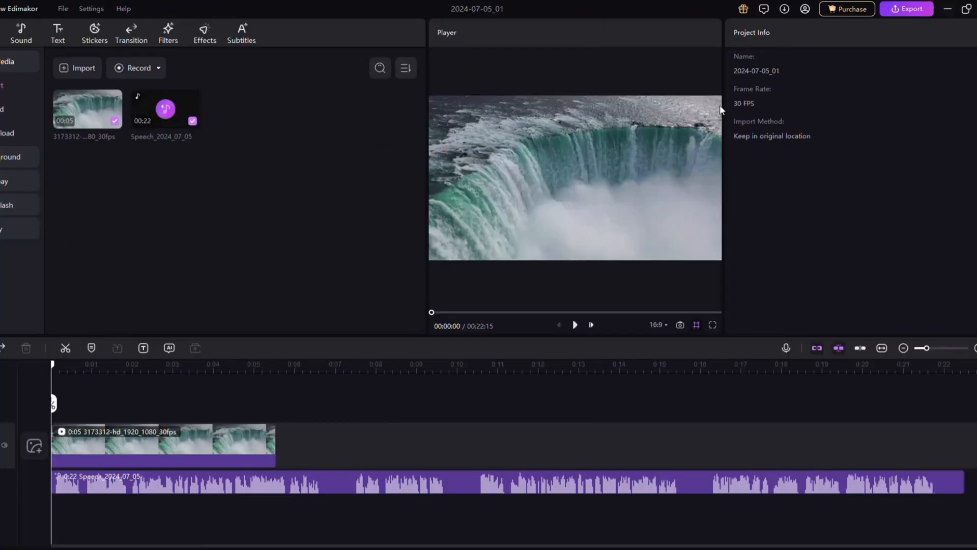
# - Open the video export settings and examine the available output resolutions
pyautogui.click(882, 9)
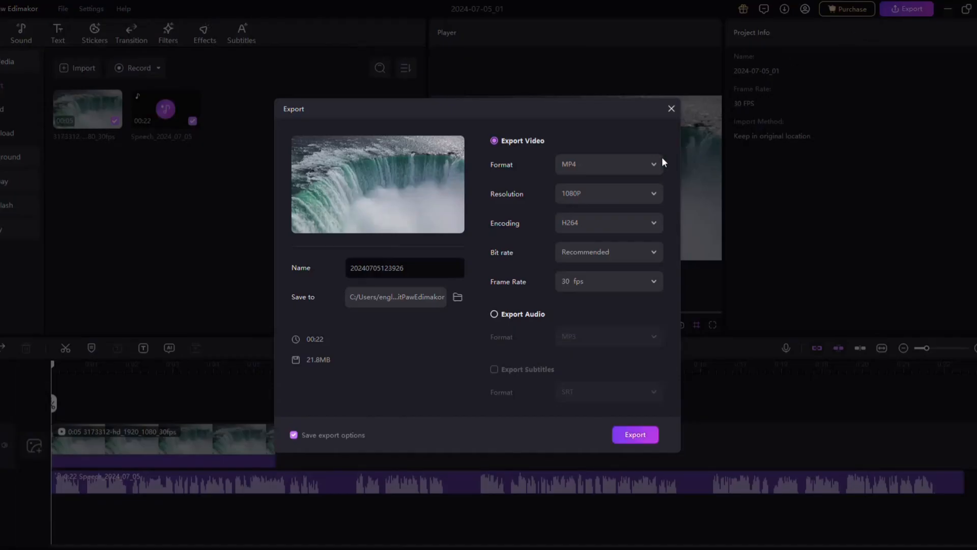
pyautogui.click(650, 189)
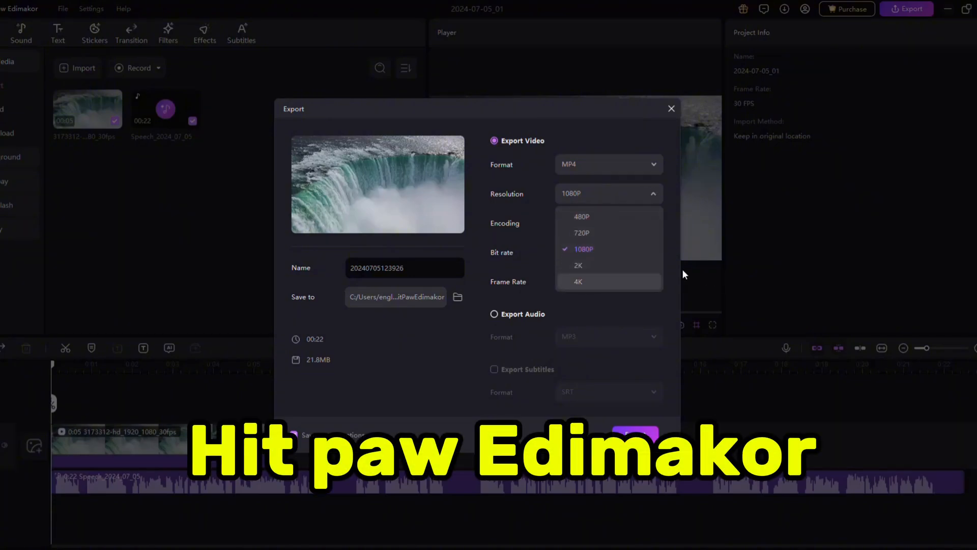
pyautogui.click(653, 191)
pyautogui.click(653, 193)
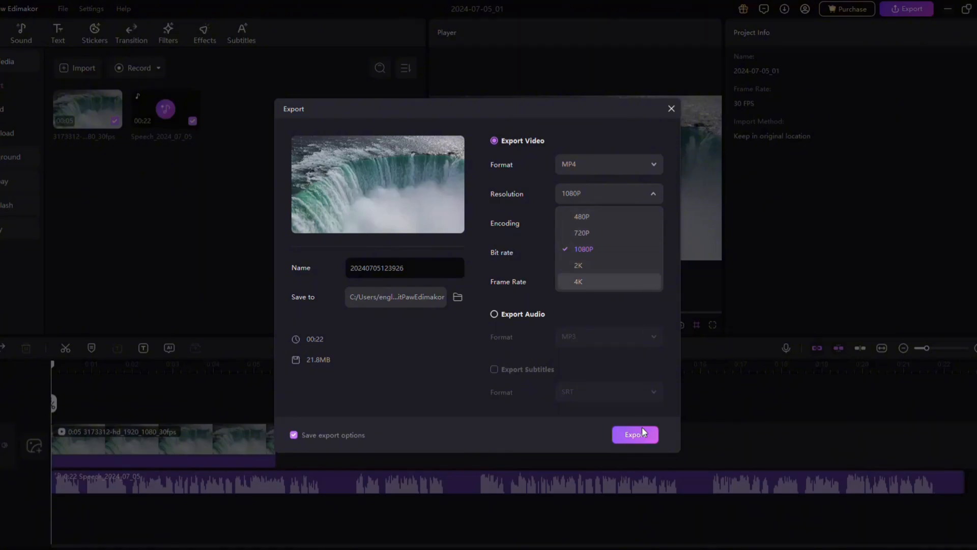